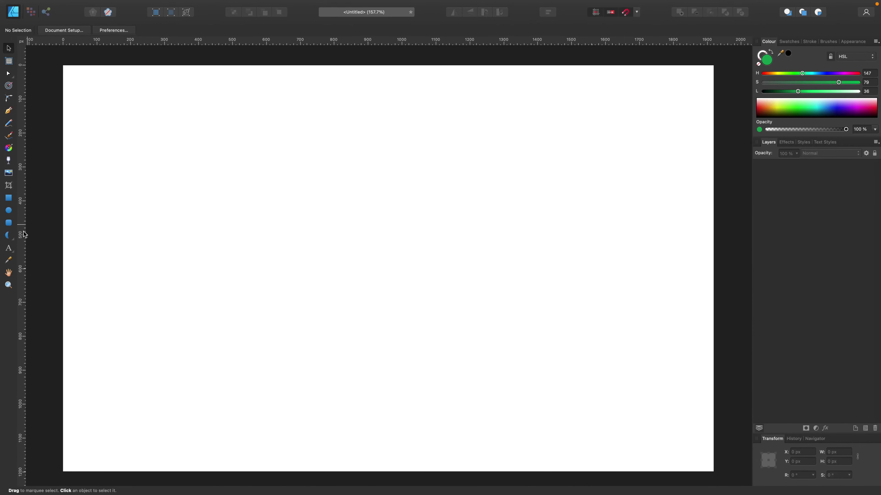
- Draw a green crescent about 495 px across and set its right curve to 100 % so it forms a full circle
{"action": "left_click", "coordinate": [13, 238]}
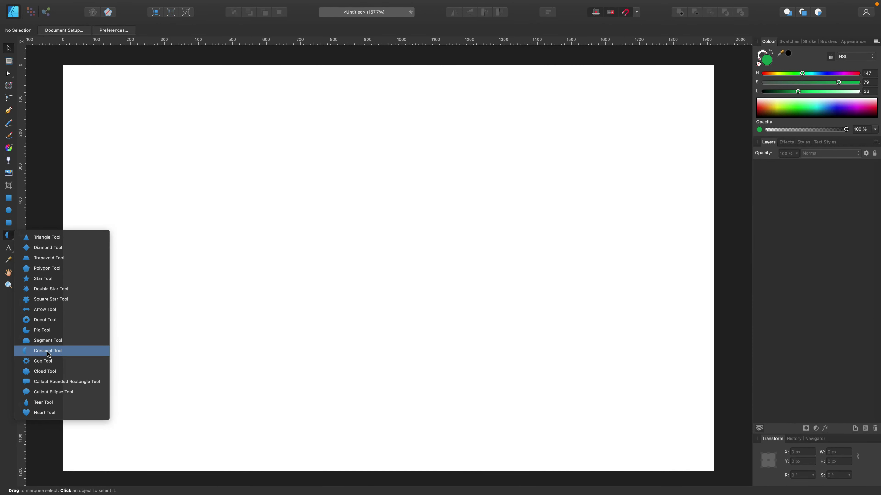
{"action": "left_click", "coordinate": [63, 351]}
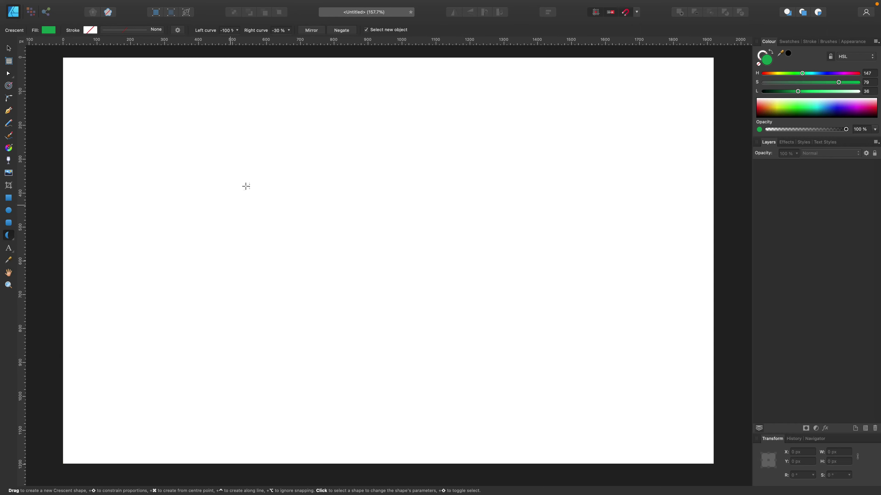
{"action": "left_click_drag", "start_coordinate": [242, 159], "coordinate": [410, 326]}
{"action": "left_click_drag", "start_coordinate": [307, 243], "coordinate": [389, 242]}
- Duplicate the green circle as a darker crescent with a right curve of about -31 % and lightness 24
{"action": "right_click", "coordinate": [815, 177]}
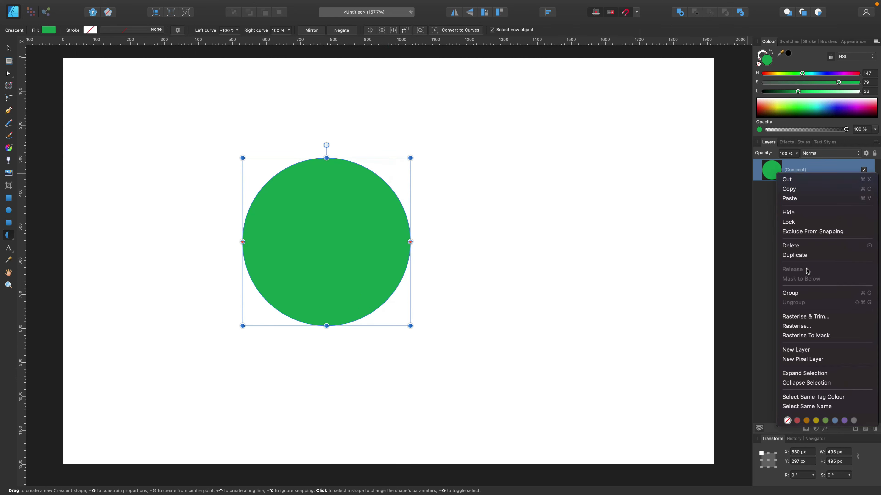
{"action": "left_click", "coordinate": [809, 256]}
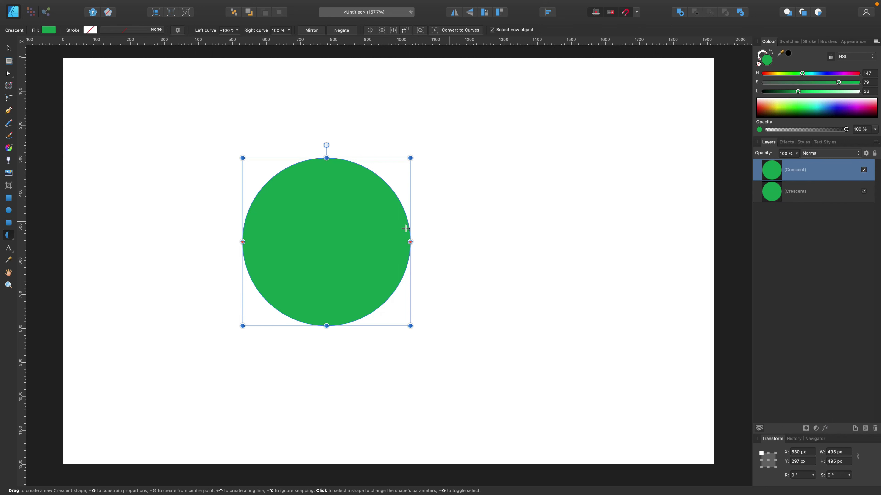
{"action": "left_click_drag", "start_coordinate": [411, 242], "coordinate": [300, 242]}
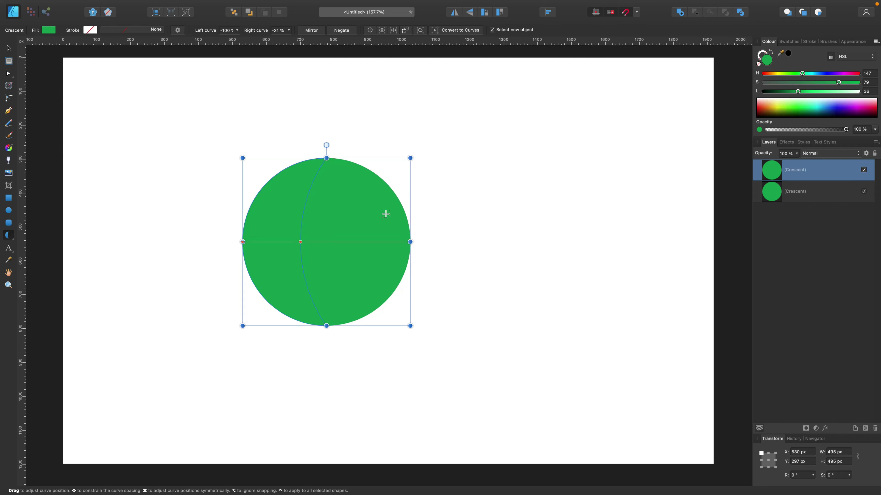
{"action": "left_click", "coordinate": [786, 92]}
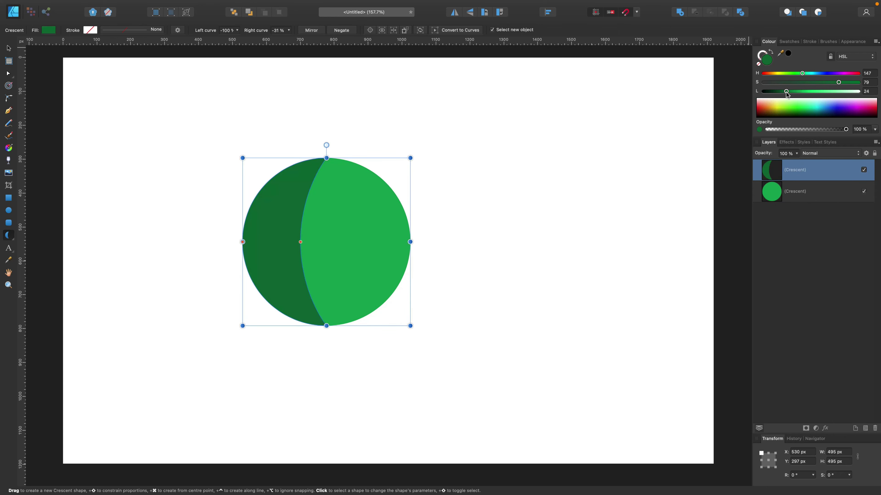
- Rotate both shapes together 75° counter-clockwise so the dark crescent lies at the bottom, and move them slightly left
{"action": "left_click", "coordinate": [9, 48]}
{"action": "left_click", "coordinate": [127, 93]}
{"action": "left_click_drag", "start_coordinate": [143, 104], "coordinate": [501, 377]}
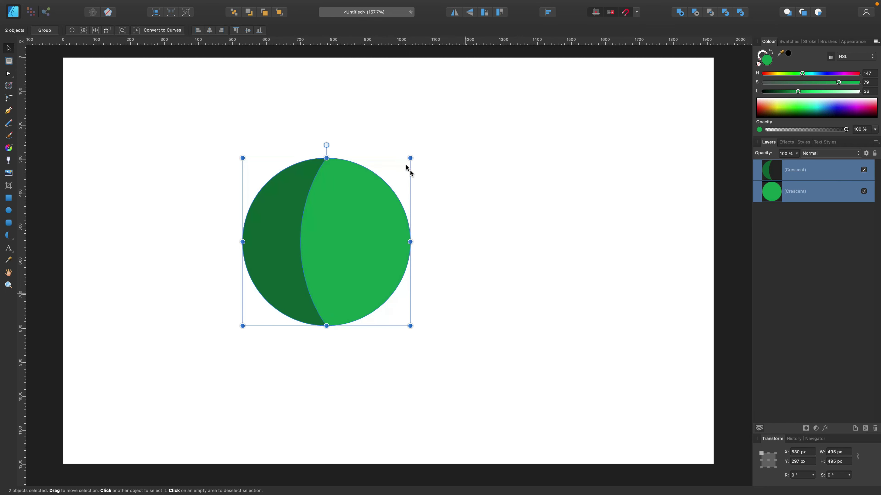
{"action": "left_click_drag", "start_coordinate": [326, 145], "coordinate": [233, 217]}
{"action": "left_click_drag", "start_coordinate": [369, 253], "coordinate": [328, 254]}
{"action": "left_click", "coordinate": [458, 247]}
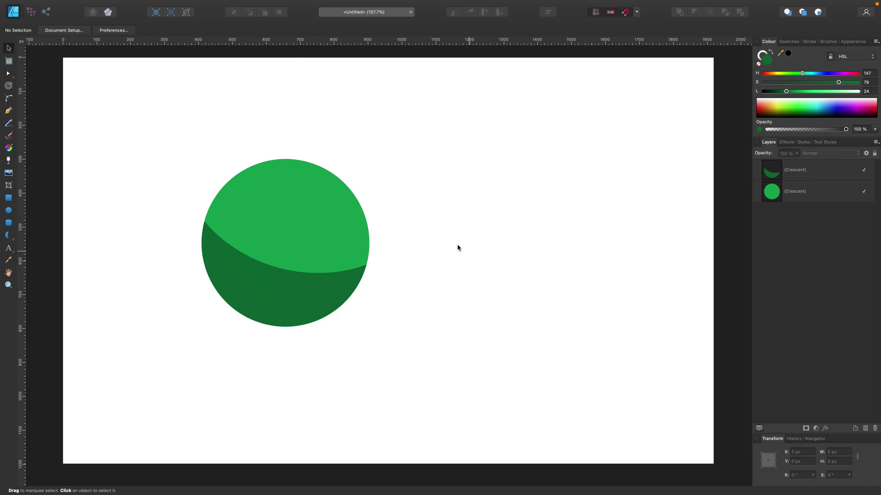
- Apply a linear gradient fill to both shapes, running from the ball's upper-left edge towards its right side
{"action": "left_click", "coordinate": [339, 230]}
{"action": "left_click", "coordinate": [305, 301], "text": "shift"}
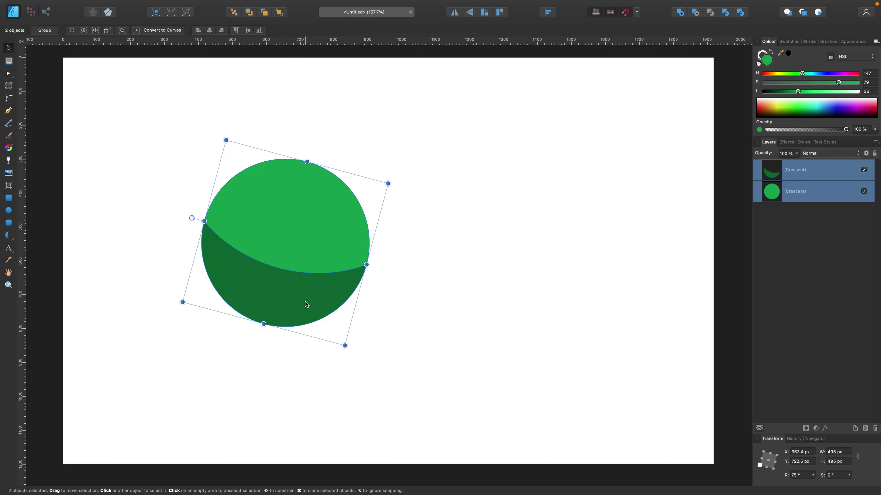
{"action": "key", "text": "g"}
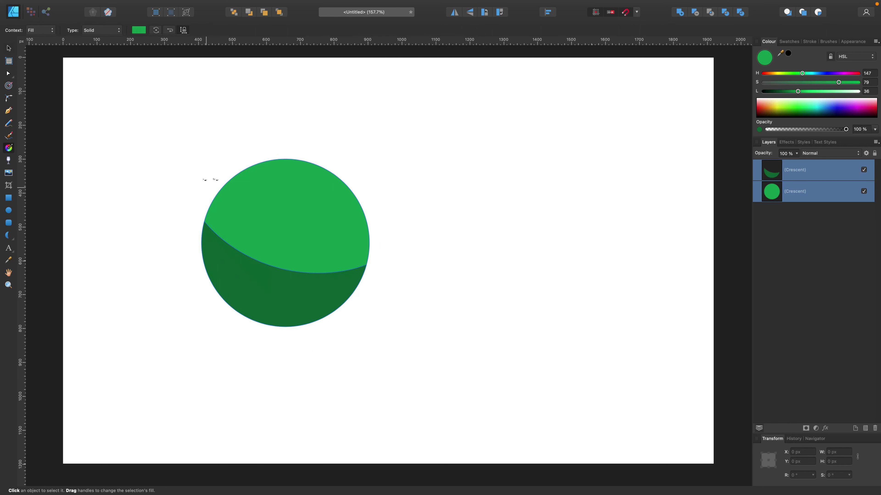
{"action": "mouse_move", "coordinate": [214, 191]}
{"action": "left_mouse_down"}
{"action": "mouse_move", "coordinate": [320, 230]}
{"action": "mouse_move", "coordinate": [337, 247]}
{"action": "left_mouse_up"}
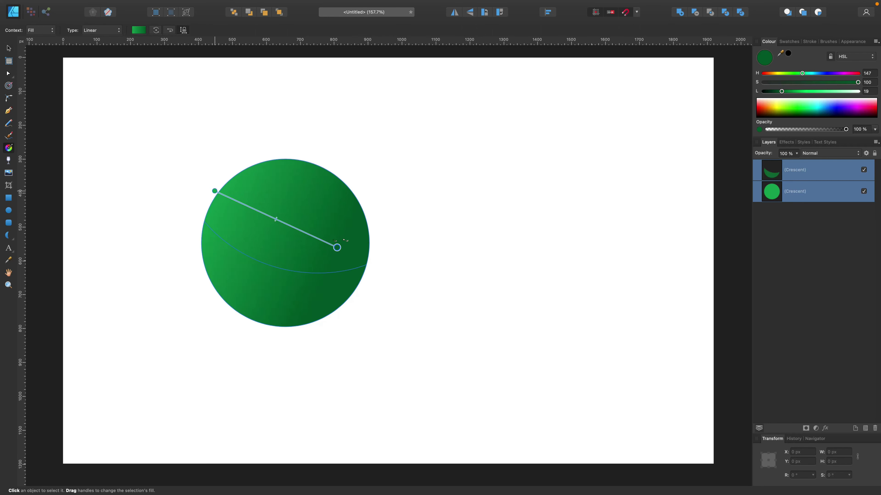
- Set the gradient's start colour to turquoise with hue 175, saturation 100 and lightness 61
{"action": "left_click", "coordinate": [140, 31]}
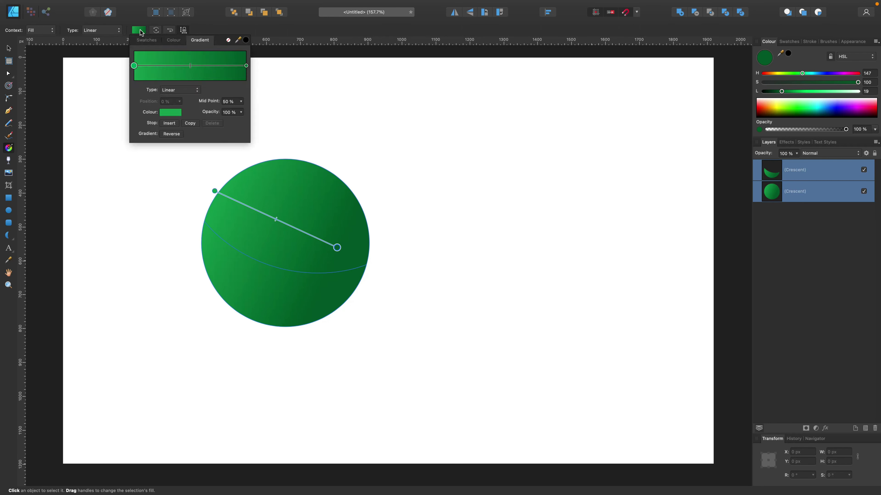
{"action": "left_click", "coordinate": [139, 30]}
{"action": "left_click", "coordinate": [138, 30]}
{"action": "left_click", "coordinate": [175, 114]}
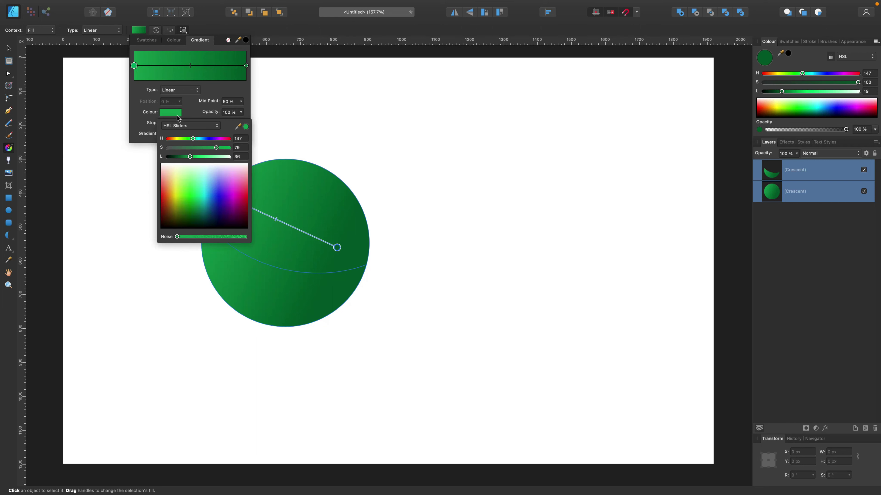
{"action": "left_click", "coordinate": [204, 139]}
{"action": "left_click_drag", "start_coordinate": [217, 148], "coordinate": [197, 139]}
{"action": "left_click", "coordinate": [205, 157]}
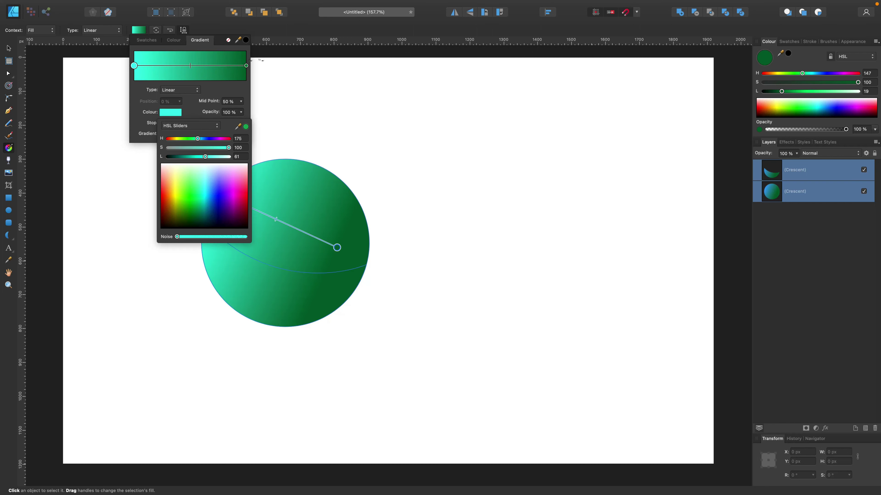
- Change the gradient's end colour to dark purple with hue 264
{"action": "left_click", "coordinate": [246, 66]}
{"action": "left_click", "coordinate": [173, 113]}
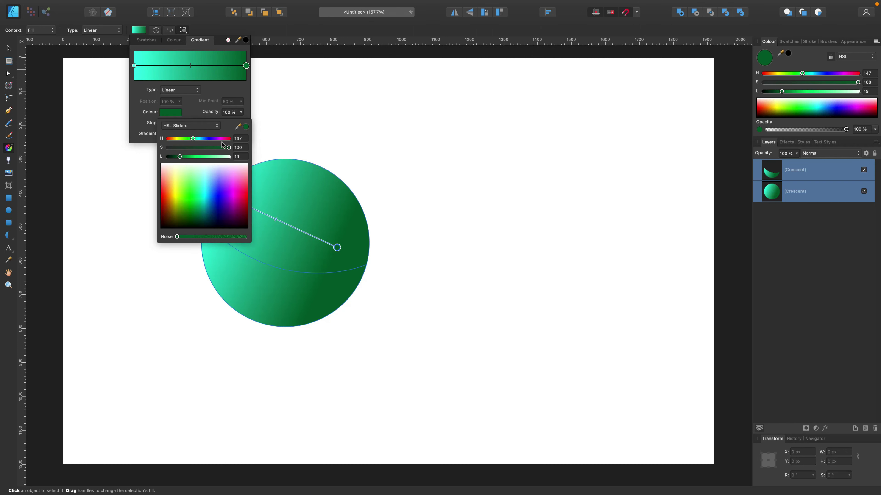
{"action": "left_click", "coordinate": [212, 139]}
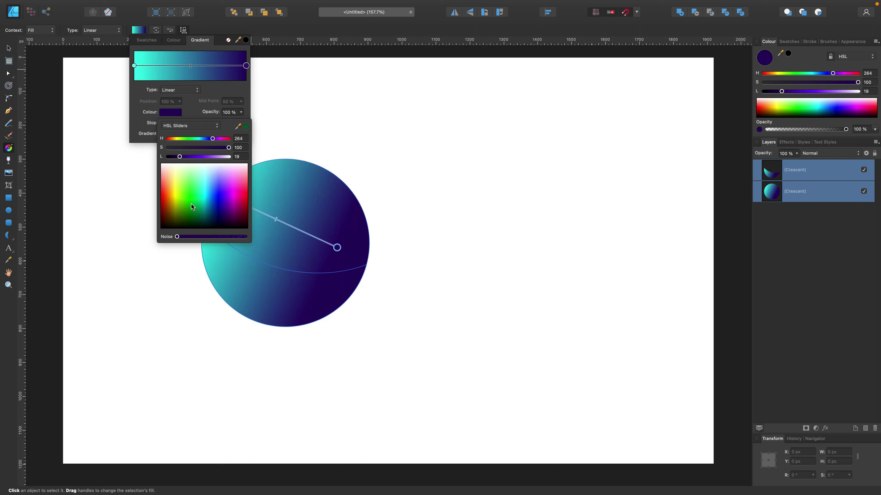
{"action": "left_click", "coordinate": [199, 237]}
- Redirect the lower crescent's gradient so it runs from turquoise at the ball's left edge to purple at the lower centre
{"action": "left_click", "coordinate": [8, 48]}
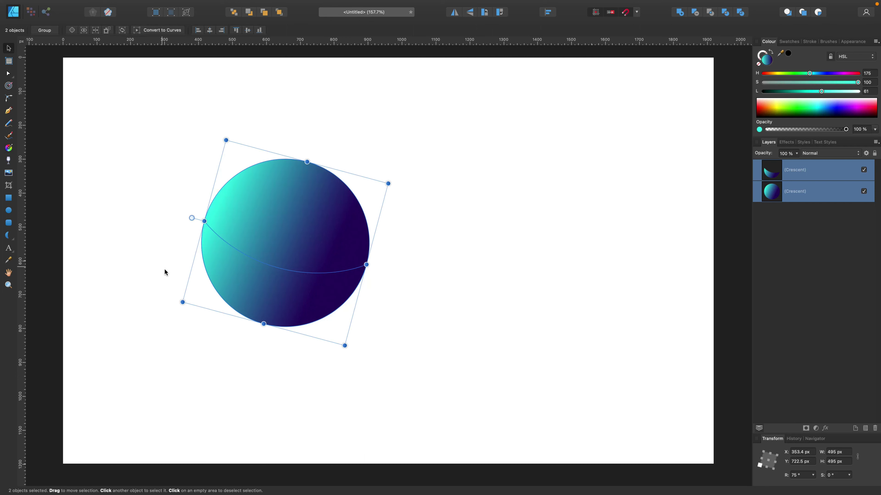
{"action": "left_click", "coordinate": [163, 272]}
{"action": "left_click", "coordinate": [236, 288]}
{"action": "left_click", "coordinate": [9, 149]}
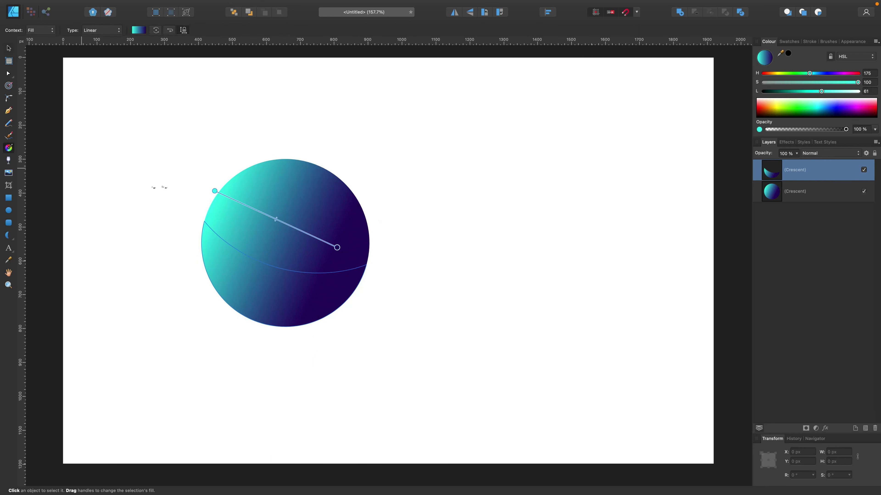
{"action": "left_click_drag", "start_coordinate": [274, 282], "coordinate": [151, 226]}
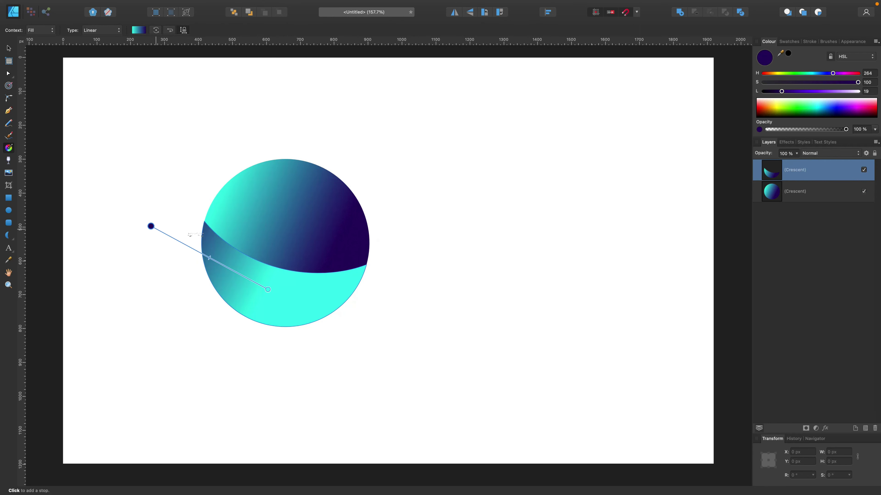
{"action": "left_click_drag", "start_coordinate": [219, 250], "coordinate": [279, 318]}
{"action": "left_click_drag", "start_coordinate": [180, 149], "coordinate": [324, 327]}
{"action": "left_click_drag", "start_coordinate": [196, 221], "coordinate": [309, 298]}
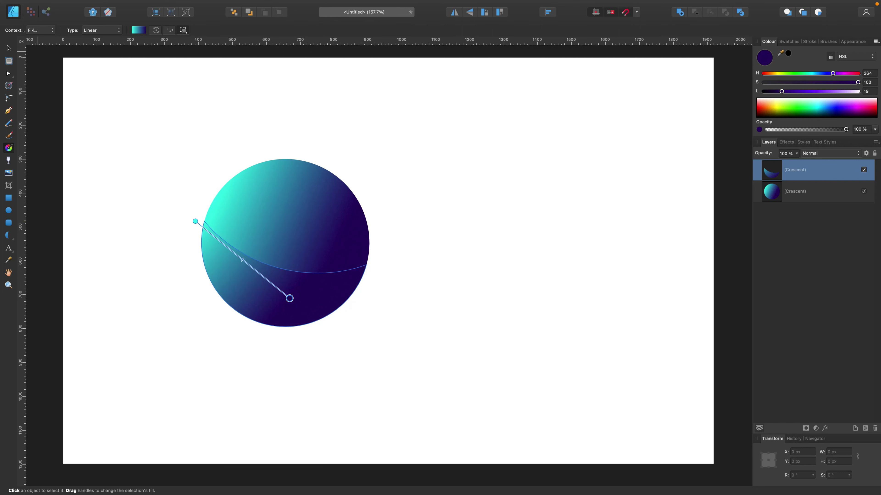
{"action": "left_click", "coordinate": [8, 48]}
{"action": "left_click", "coordinate": [202, 156]}
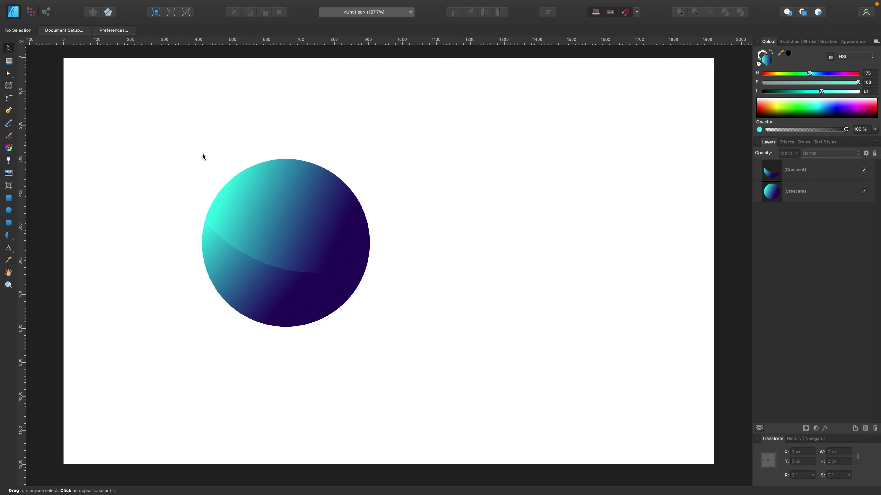
- Draw a white circle about 277 px across and place it on the upper-left part of the ball
{"action": "left_click", "coordinate": [9, 211]}
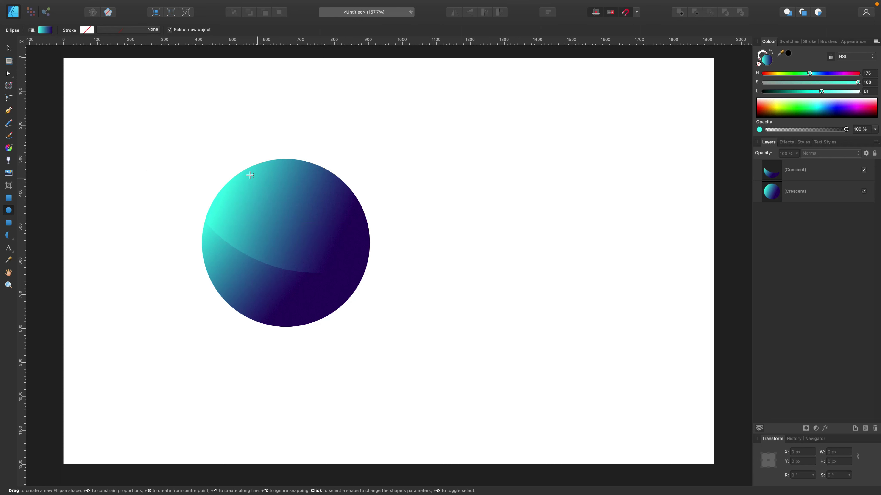
{"action": "left_click_drag", "start_coordinate": [251, 176], "coordinate": [346, 271]}
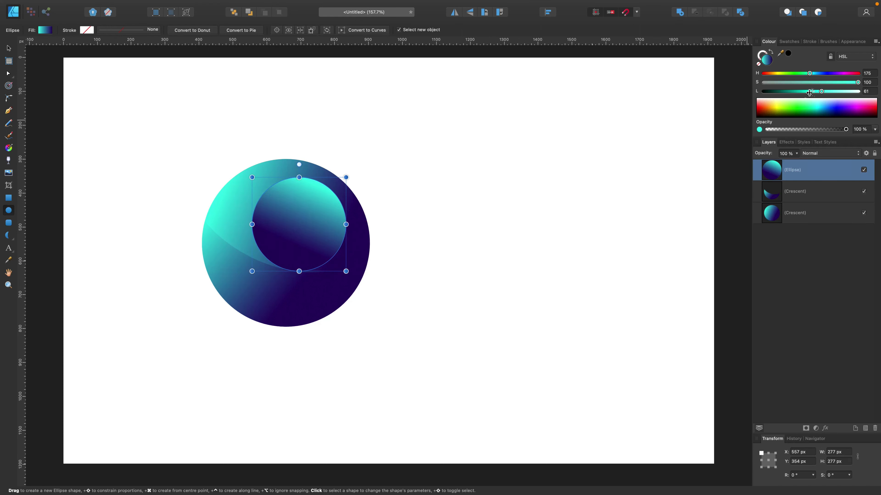
{"action": "left_click", "coordinate": [790, 41]}
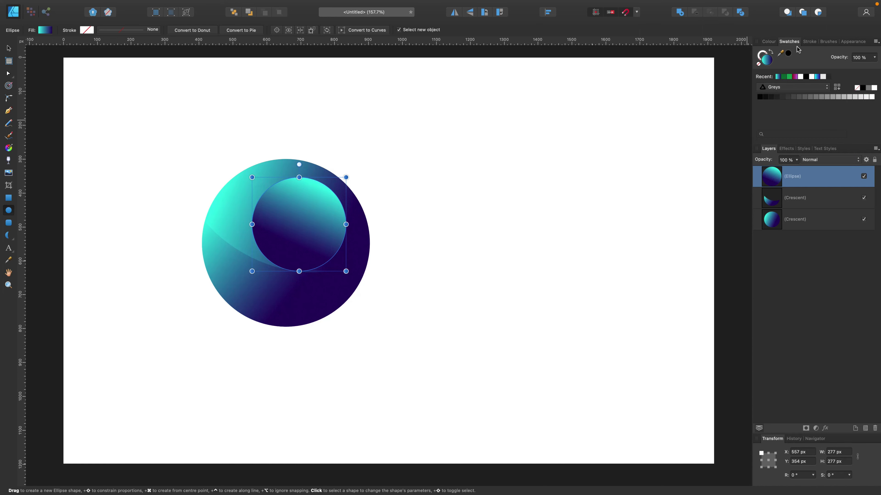
{"action": "left_click", "coordinate": [873, 87]}
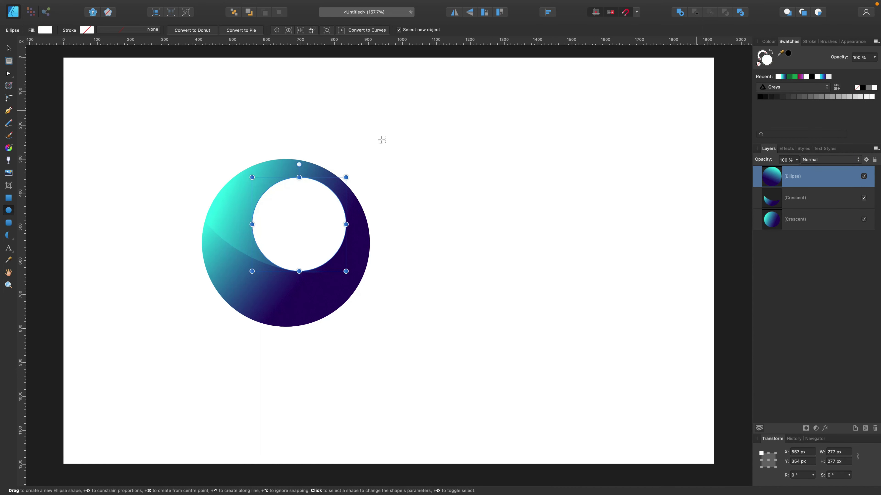
{"action": "left_click", "coordinate": [9, 48]}
{"action": "left_click_drag", "start_coordinate": [292, 221], "coordinate": [280, 215]}
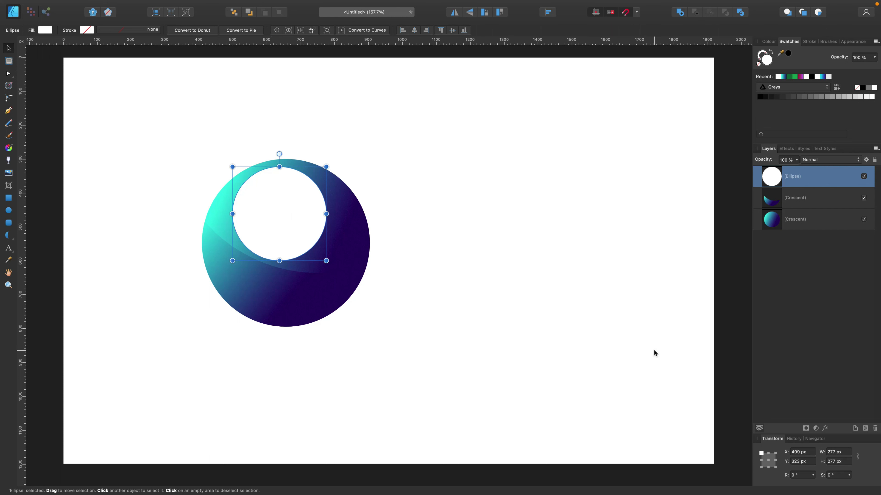
- Apply a Gaussian Blur layer effect with a radius of about 15.3 px to the white circle
{"action": "left_click", "coordinate": [826, 429]}
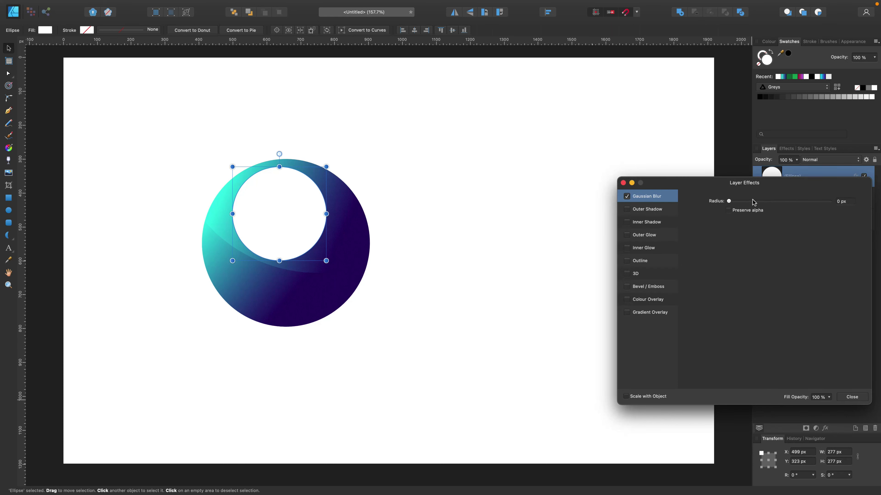
{"action": "left_click_drag", "start_coordinate": [731, 201], "coordinate": [778, 203]}
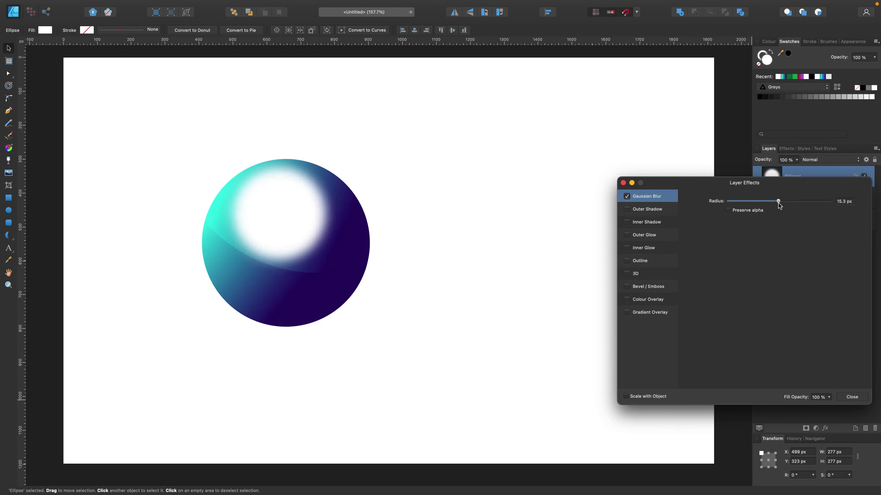
{"action": "left_click", "coordinate": [852, 397]}
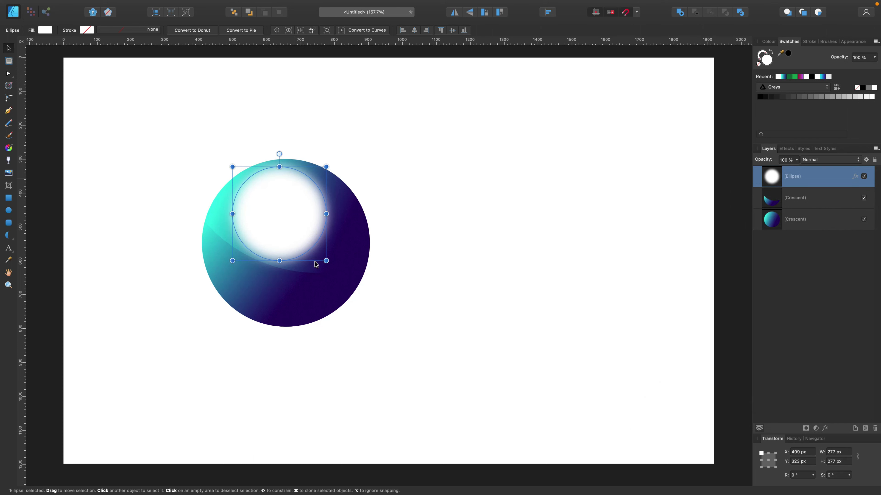
- Squash the blurred highlight to an ellipse of about 238 × 180 px and rotate it 15° counter-clockwise
{"action": "left_click_drag", "start_coordinate": [326, 260], "coordinate": [277, 215]}
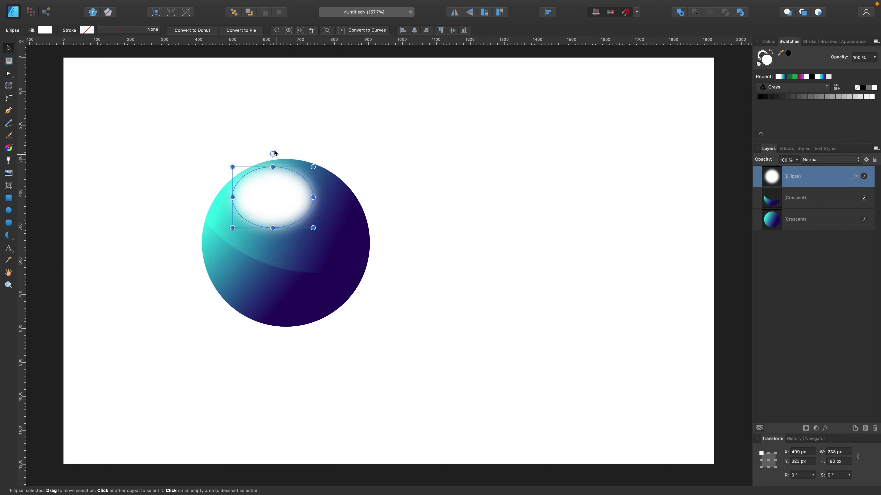
{"action": "left_click_drag", "start_coordinate": [273, 153], "coordinate": [262, 155]}
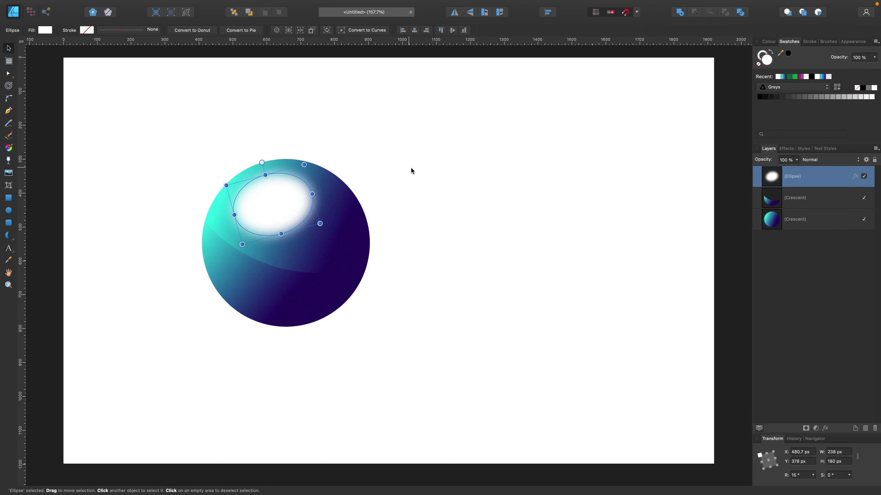
{"action": "left_click", "coordinate": [446, 190]}
- Set the highlight ellipse's blend mode to Overlay and its opacity to 75 %
{"action": "left_click", "coordinate": [291, 200]}
{"action": "left_click", "coordinate": [836, 161]}
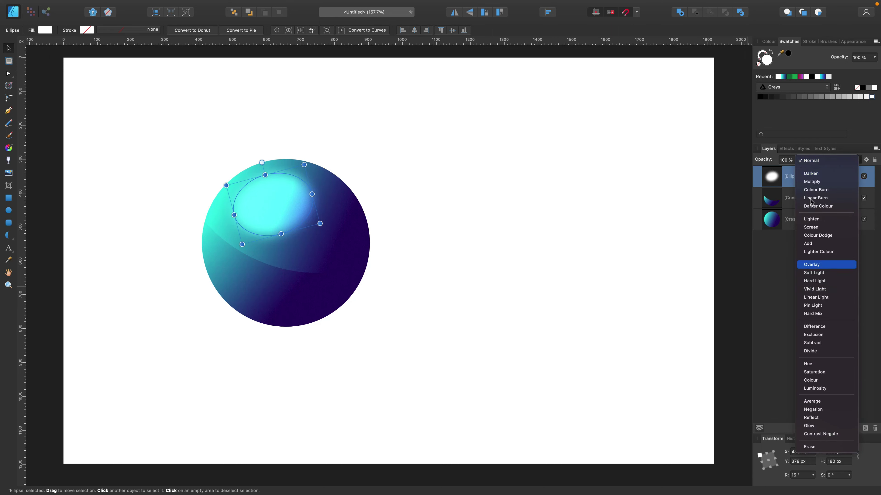
{"action": "left_click", "coordinate": [797, 160]}
{"action": "left_click_drag", "start_coordinate": [796, 170], "coordinate": [779, 170]}
{"action": "left_click", "coordinate": [552, 202]}
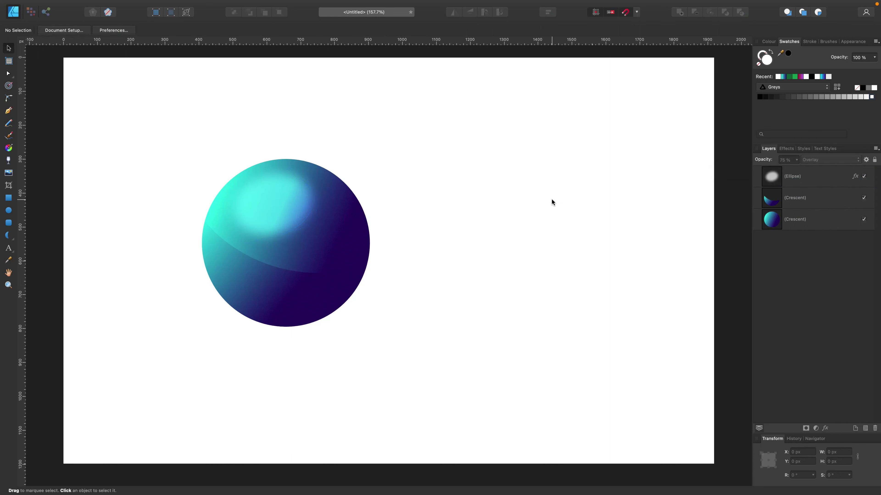
- Enlarge the highlight ellipse from its centre to about 294 × 222 px
{"action": "left_click", "coordinate": [309, 204]}
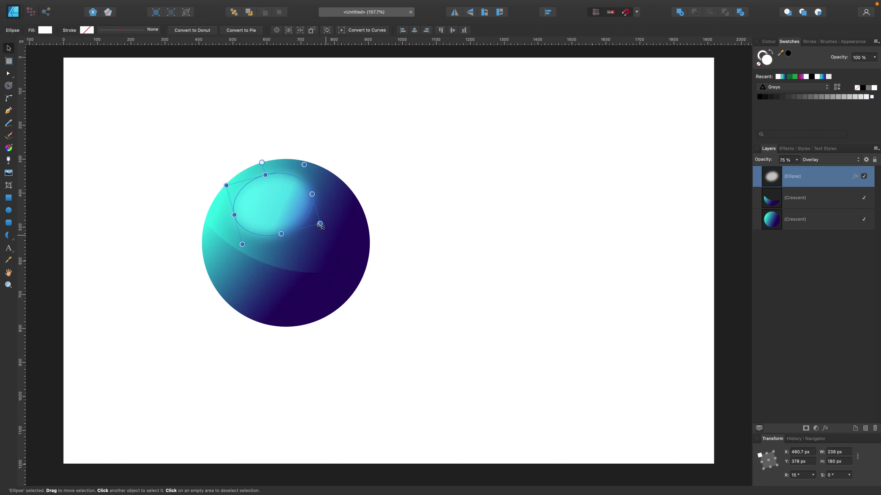
{"action": "left_click_drag", "start_coordinate": [322, 225], "coordinate": [339, 226]}
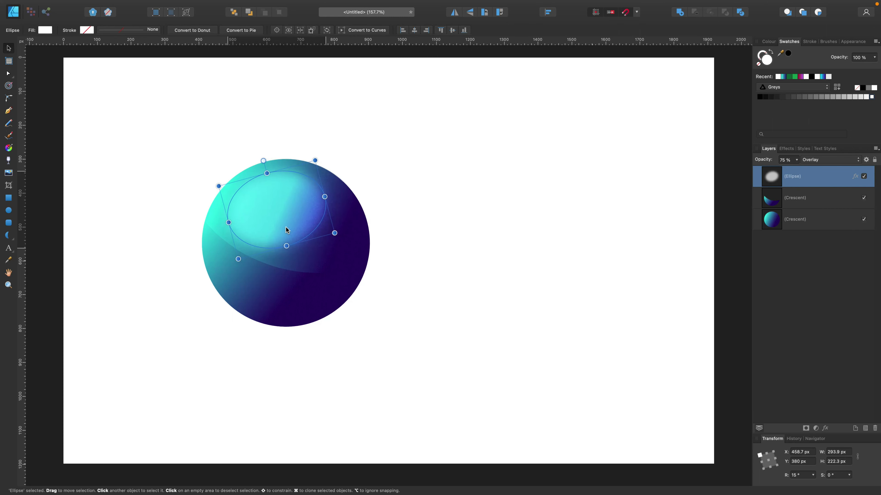
- Reduce the blurred highlight ellipse's opacity to 50 %
{"action": "left_click", "coordinate": [482, 284]}
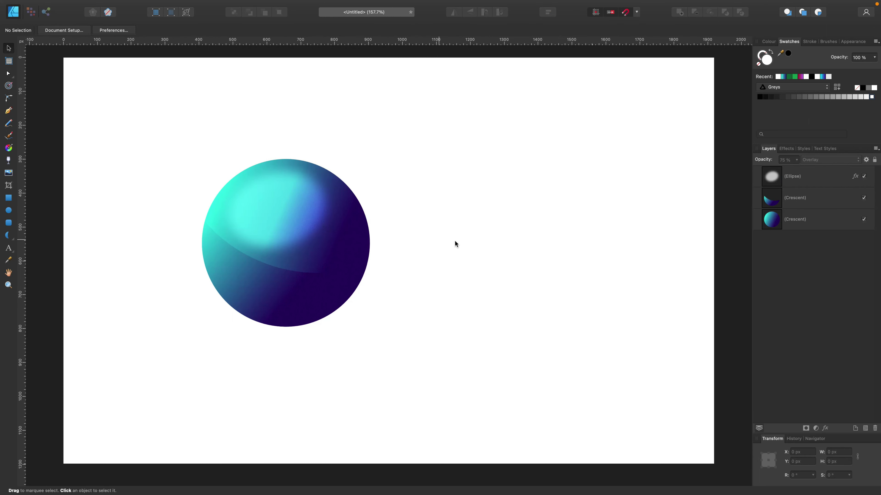
{"action": "left_click", "coordinate": [315, 204]}
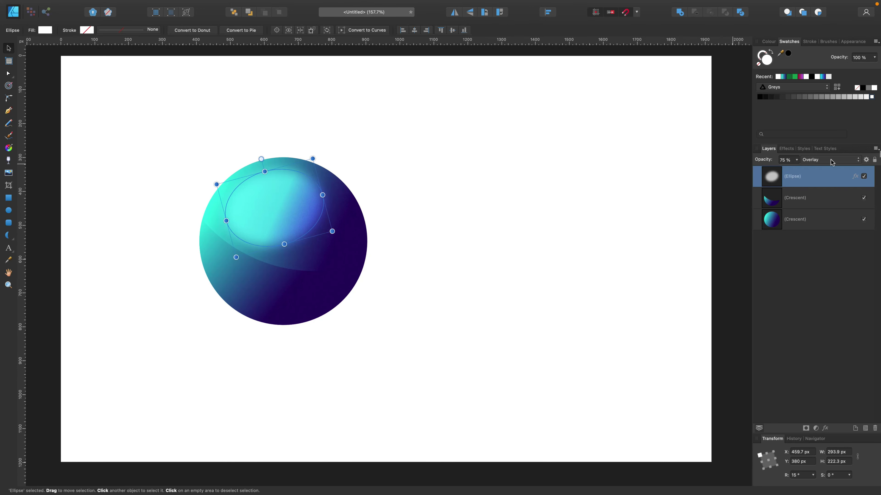
{"action": "left_click", "coordinate": [796, 160]}
{"action": "left_click_drag", "start_coordinate": [798, 169], "coordinate": [781, 171]}
{"action": "left_click", "coordinate": [530, 173]}
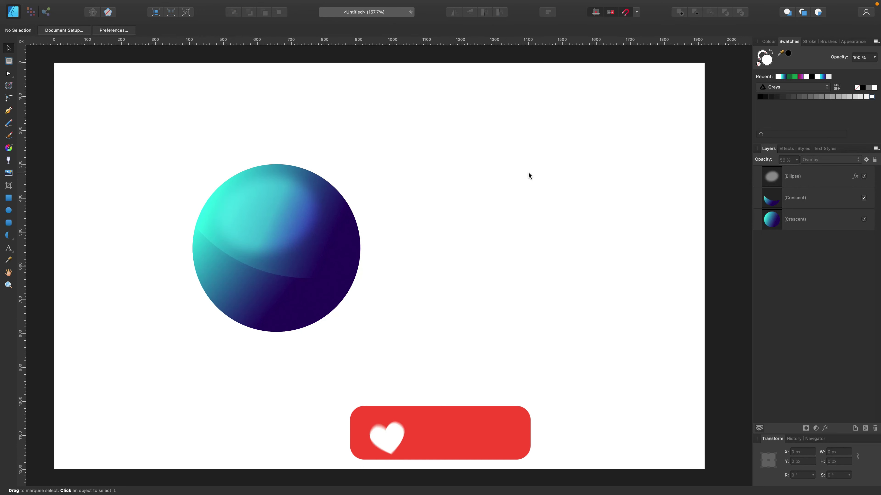
- Draw a black ellipse about 435 × 84 px across the ball's base and place it behind all the ball layers
{"action": "key", "text": "m"}
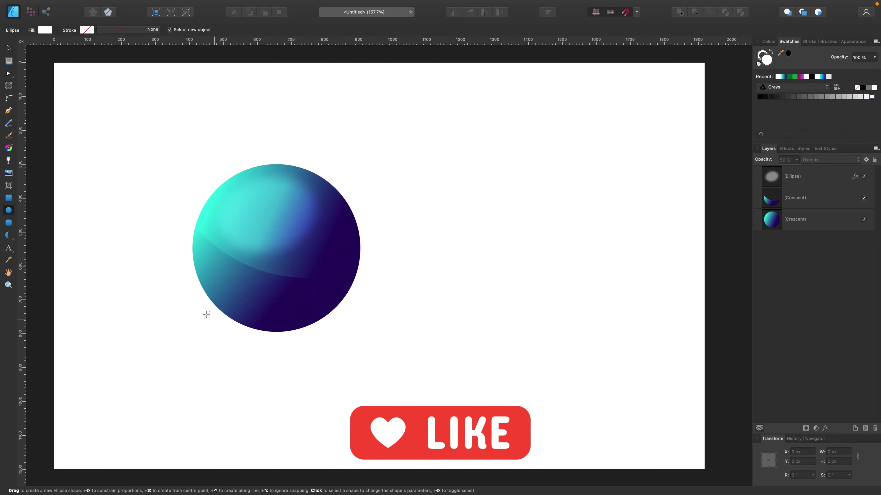
{"action": "left_click_drag", "start_coordinate": [206, 315], "coordinate": [354, 343]}
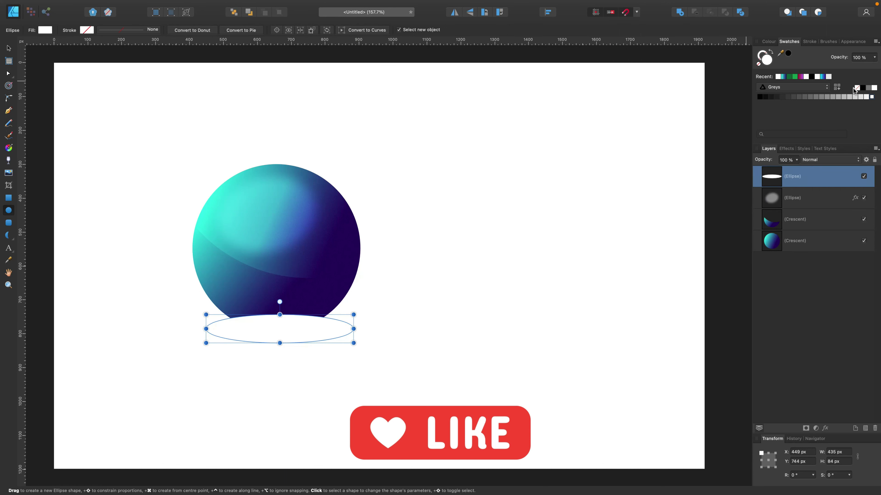
{"action": "left_click", "coordinate": [863, 88]}
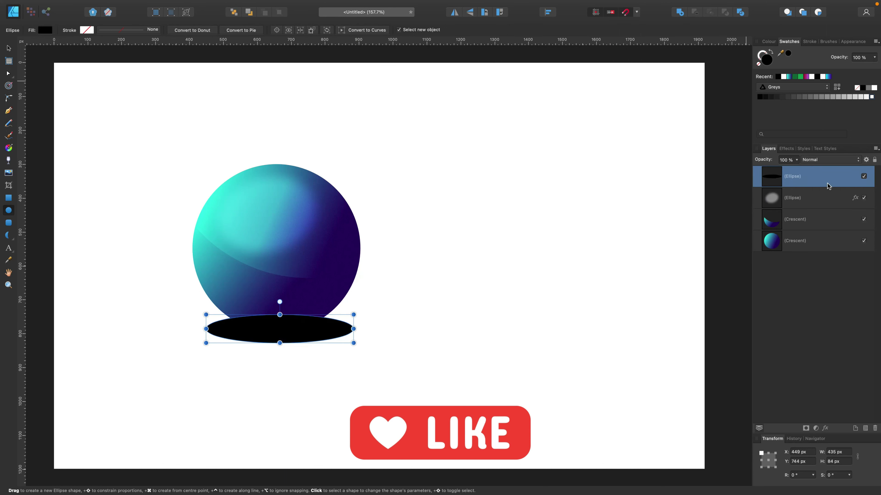
{"action": "left_click_drag", "start_coordinate": [827, 184], "coordinate": [819, 258]}
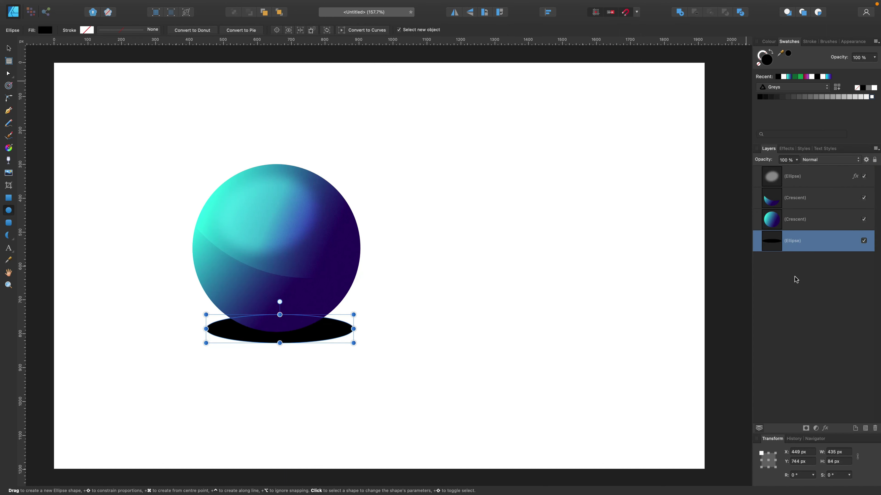
- Scale the black ellipse down proportionally to about 326 × 63 px and centre it under the ball
{"action": "left_click_drag", "start_coordinate": [354, 329], "coordinate": [316, 326]}
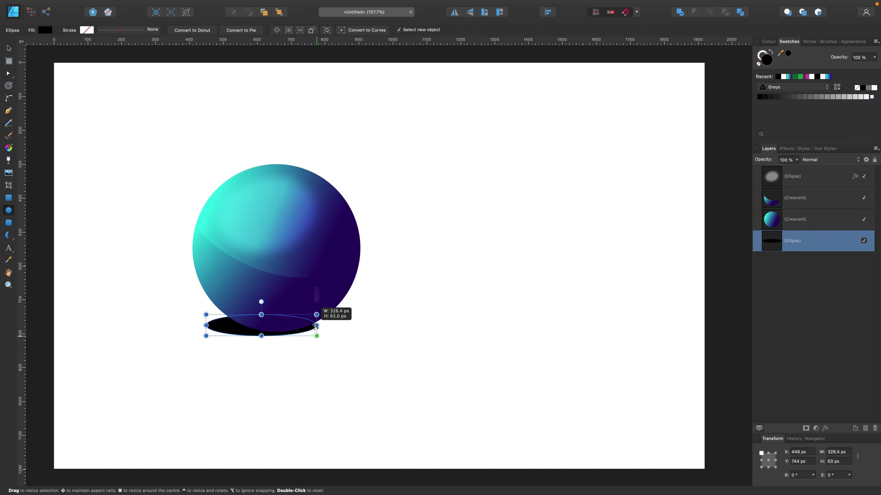
{"action": "key", "text": "v"}
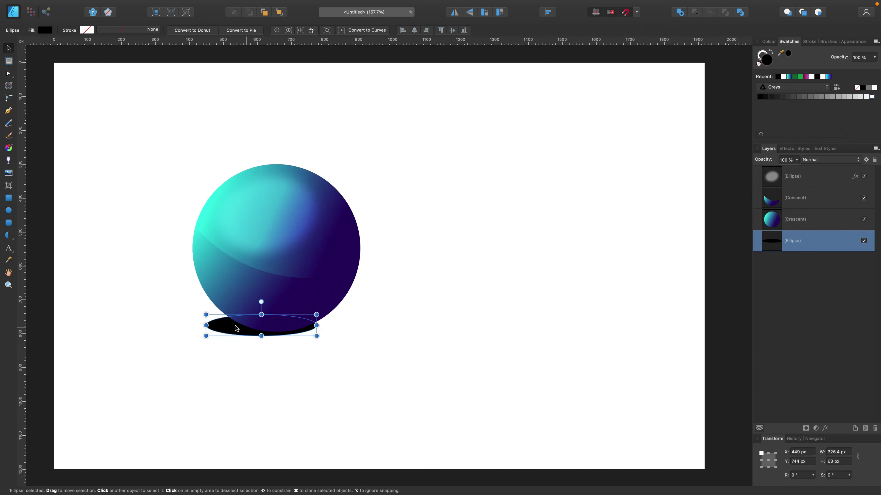
{"action": "left_click_drag", "start_coordinate": [234, 328], "coordinate": [247, 329]}
- Set the shadow ellipse's blend mode to Multiply and its opacity to 40 %
{"action": "left_click", "coordinate": [802, 163]}
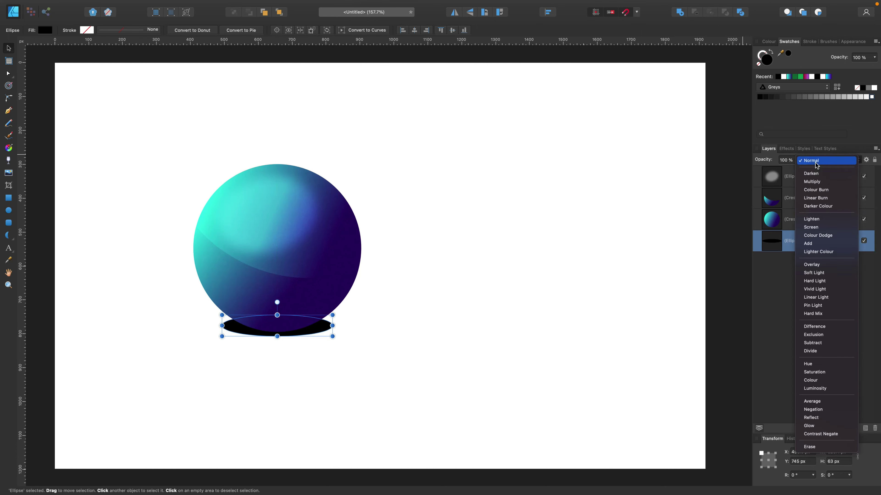
{"action": "left_click", "coordinate": [819, 181]}
{"action": "left_click", "coordinate": [785, 164]}
{"action": "left_click", "coordinate": [752, 169]}
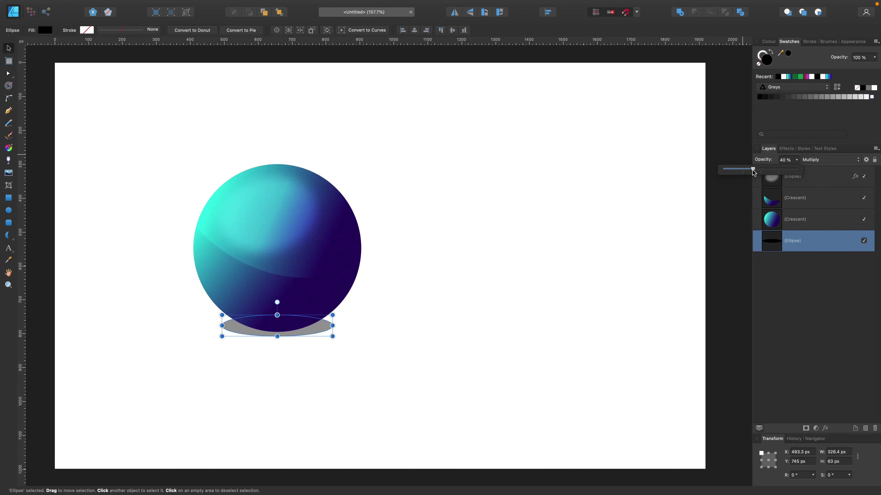
- Soften the shadow ellipse with a Gaussian Blur layer effect and flatten it to about 47 px tall, shifted slightly right and down
{"action": "left_click", "coordinate": [825, 429]}
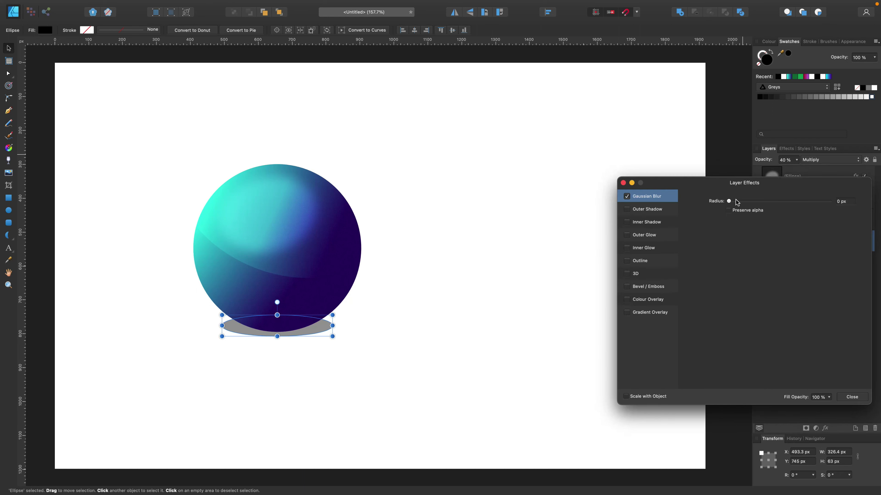
{"action": "left_click_drag", "start_coordinate": [737, 202], "coordinate": [772, 205]}
{"action": "left_click", "coordinate": [852, 397]}
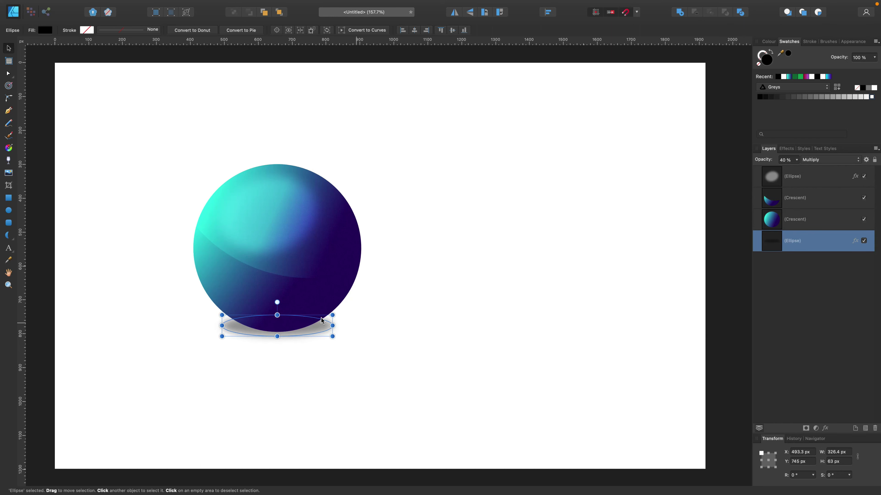
{"action": "left_click_drag", "start_coordinate": [277, 314], "coordinate": [314, 330]}
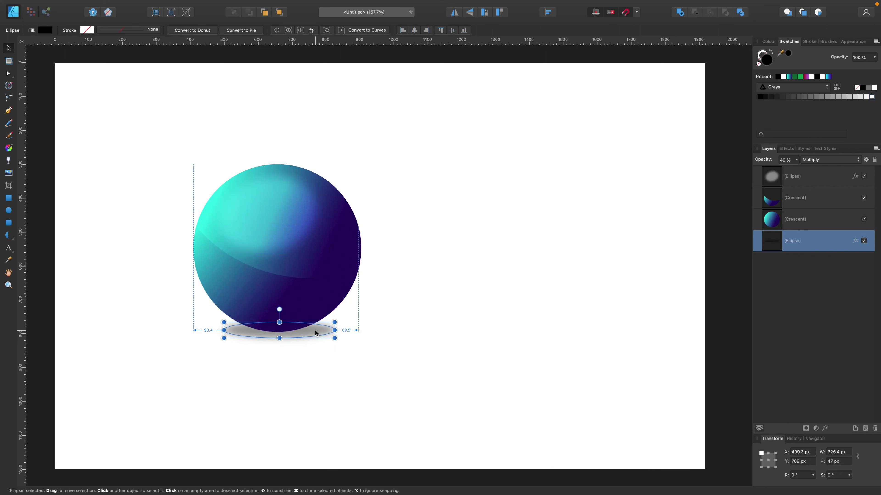
{"action": "left_click", "coordinate": [364, 353]}
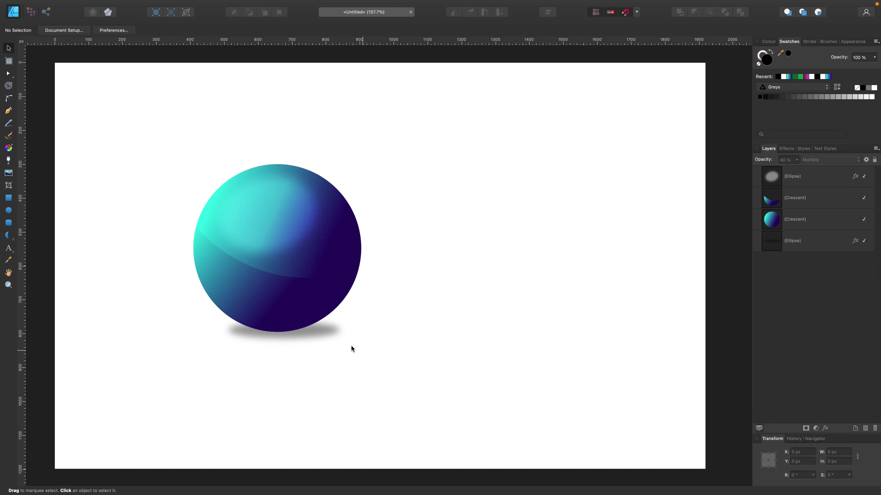
- Add artistic text reading "Logo" on the empty area to the right of the ball
{"action": "left_click", "coordinate": [9, 249]}
{"action": "left_click", "coordinate": [447, 237]}
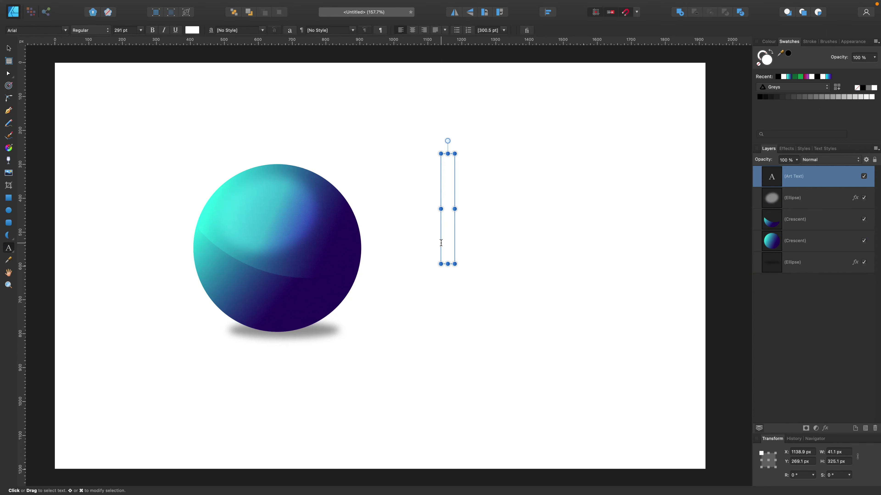
{"action": "type", "text": "20"}
{"action": "type", "text": "go"}
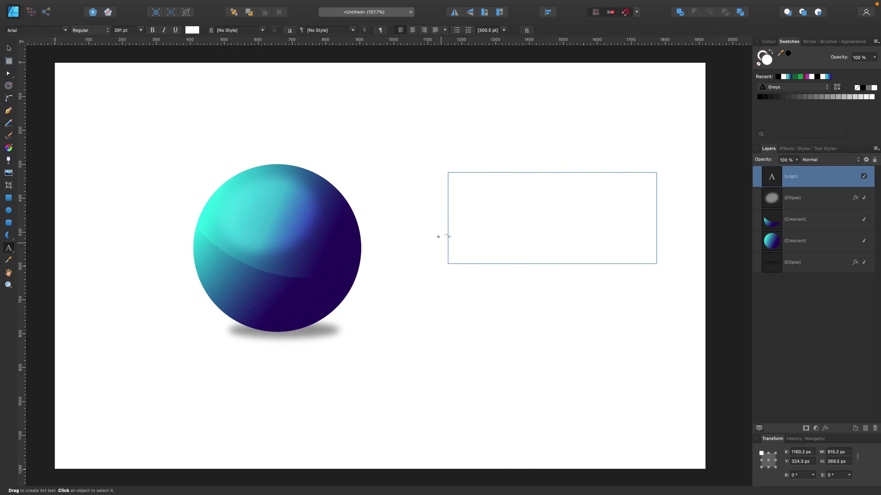
- Colour the whole "Logo" text with the dark purple sampled from the ball's shaded side
{"action": "key", "text": "super+a"}
{"action": "left_click", "coordinate": [769, 42]}
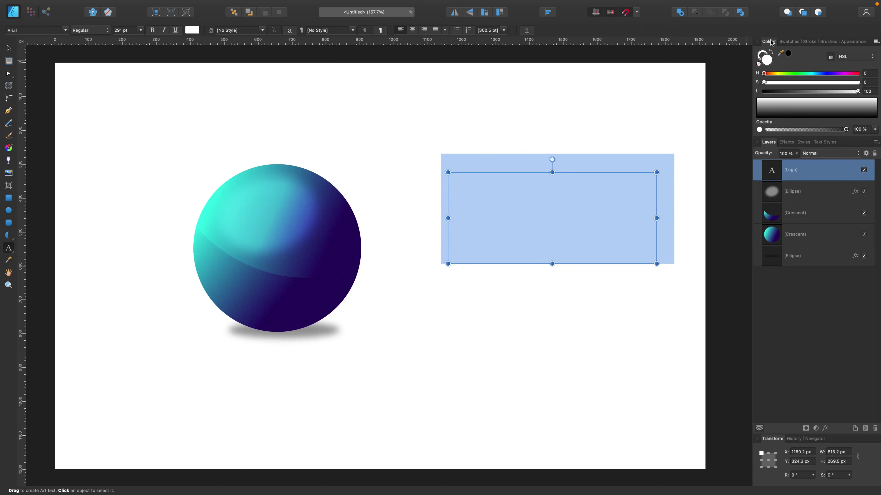
{"action": "left_click_drag", "start_coordinate": [779, 55], "coordinate": [349, 259]}
{"action": "left_click", "coordinate": [788, 55]}
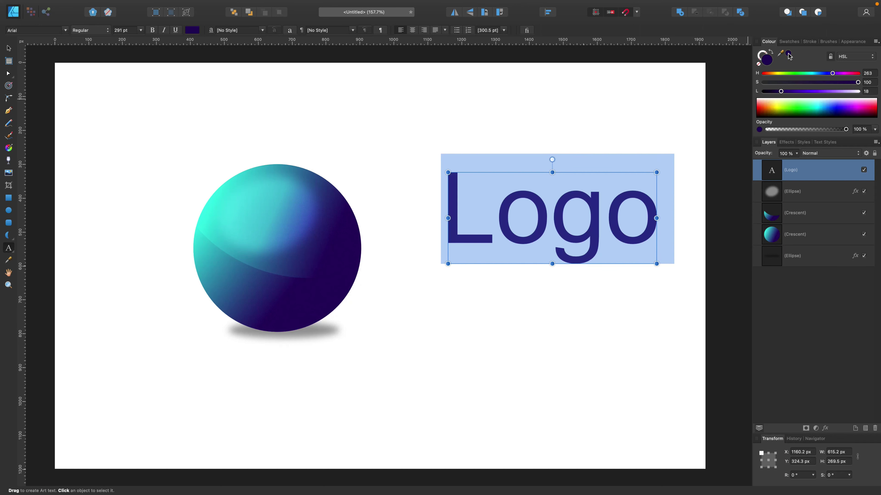
- Change the "Logo" text's font to Roboto in the Bold style
{"action": "left_click", "coordinate": [55, 30]}
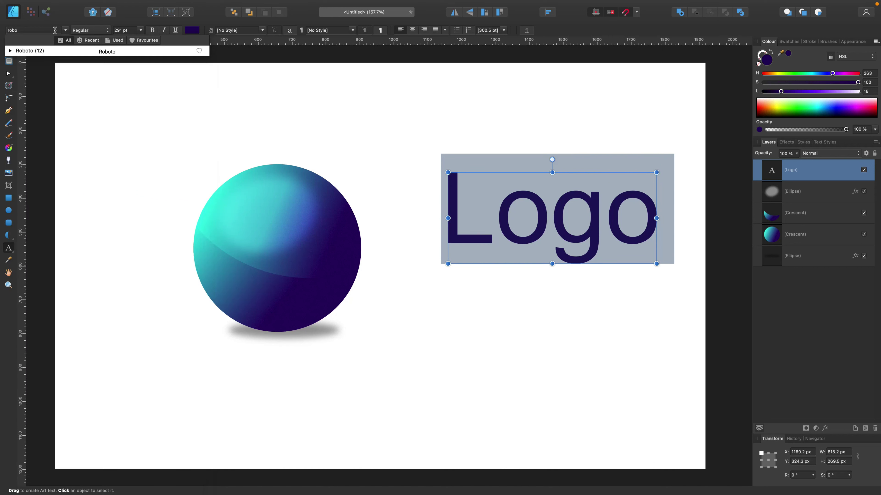
{"action": "key", "text": "Return"}
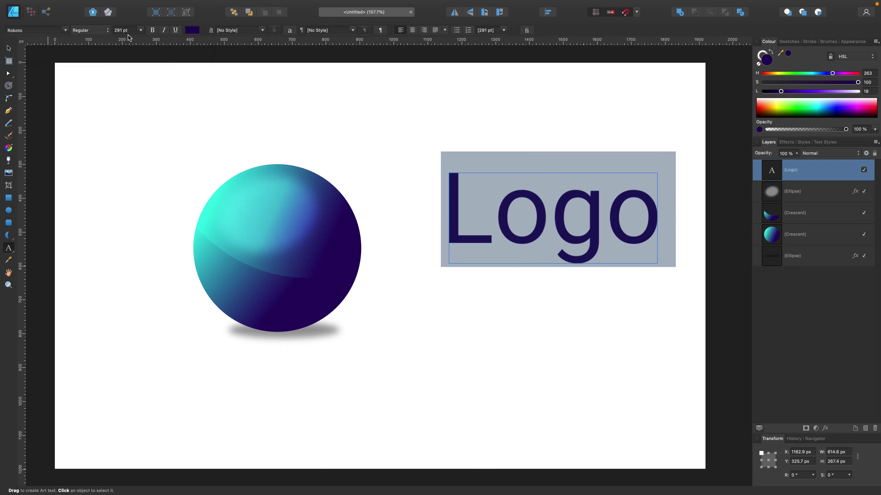
{"action": "left_click", "coordinate": [101, 30]}
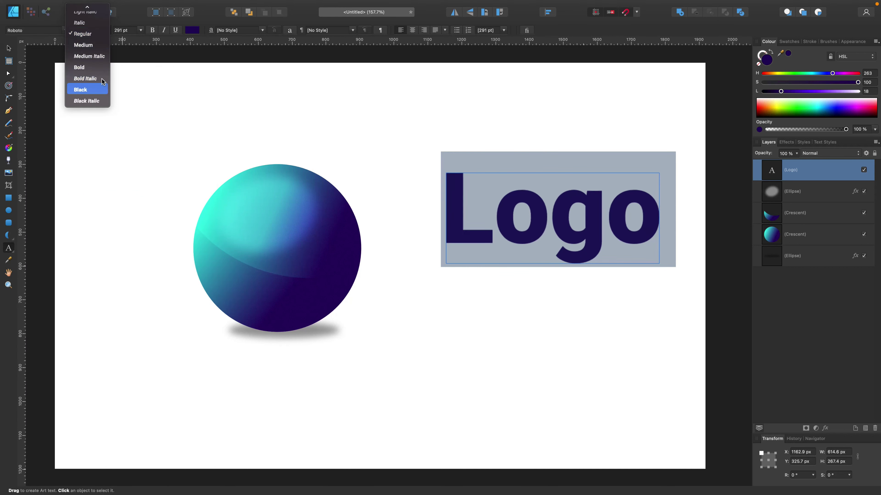
{"action": "left_click", "coordinate": [97, 69]}
{"action": "key", "text": "Escape"}
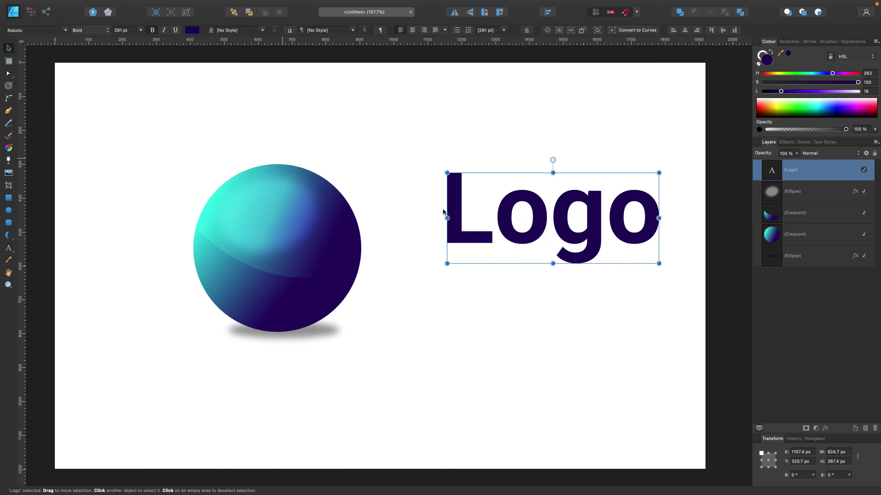
- Position the "Logo" text close beside the ball, enlarge it slightly and align it with the ball's middle
{"action": "left_click_drag", "start_coordinate": [551, 217], "coordinate": [496, 266]}
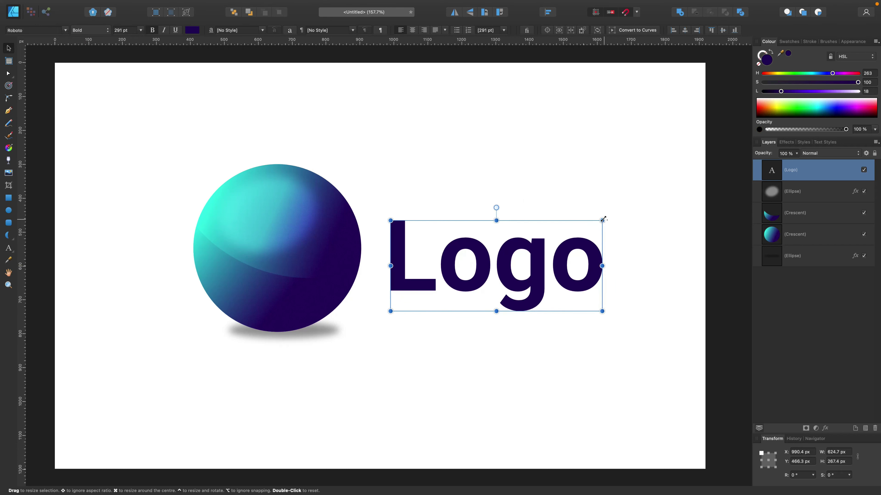
{"action": "left_click_drag", "start_coordinate": [603, 221], "coordinate": [621, 214]}
{"action": "left_click_drag", "start_coordinate": [567, 267], "coordinate": [560, 258]}
{"action": "left_click", "coordinate": [572, 398]}
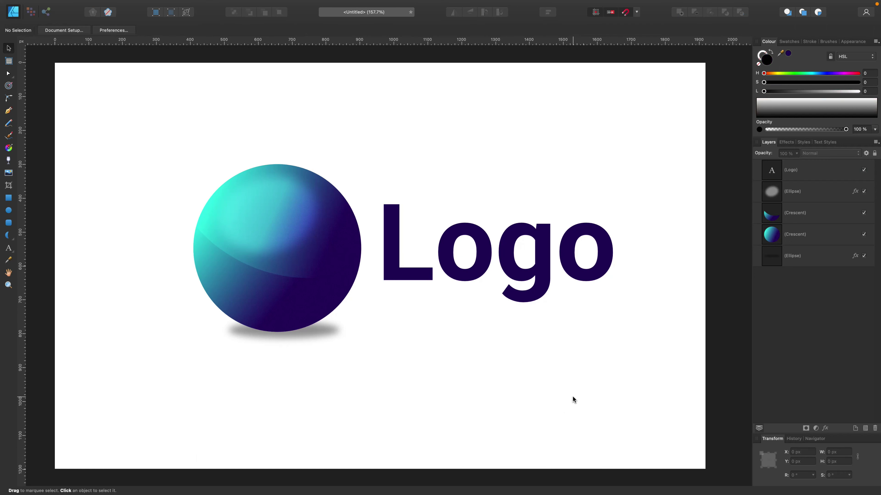